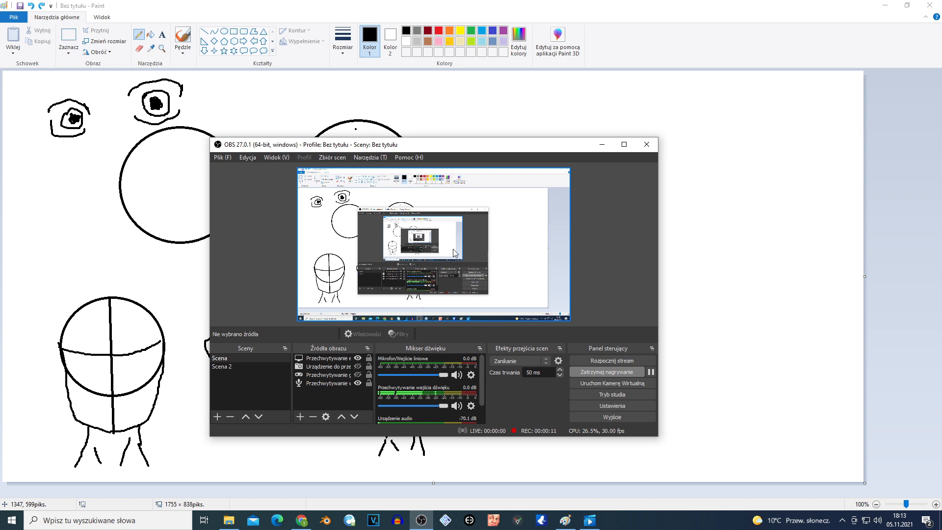
pyautogui.click(607, 14)
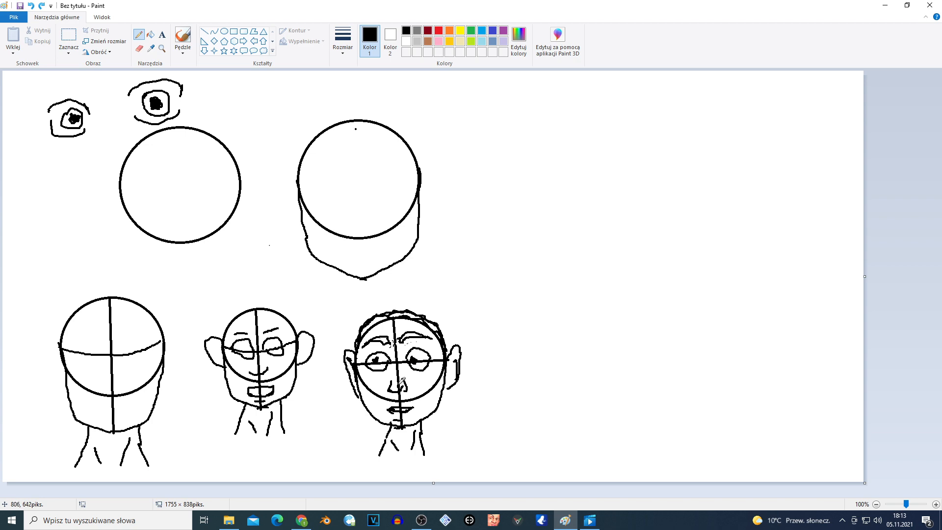
pyautogui.click(420, 521)
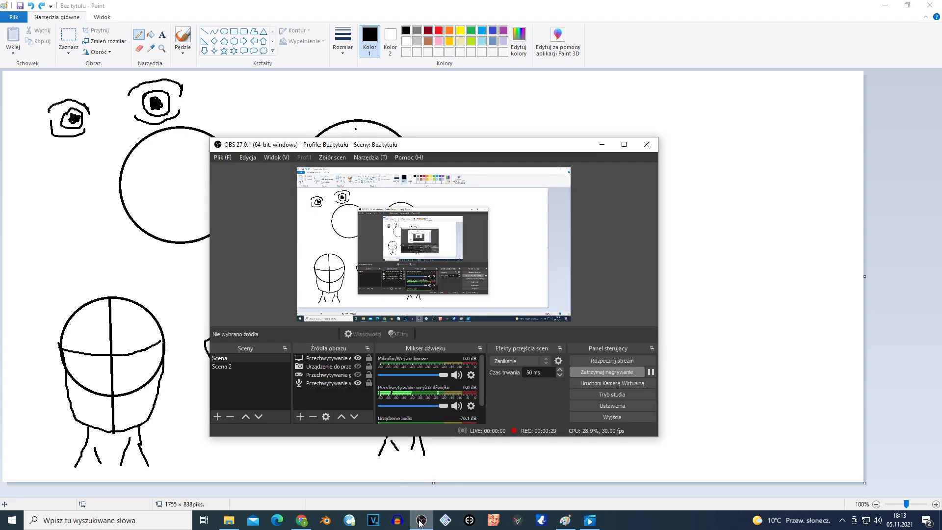
pyautogui.click(420, 520)
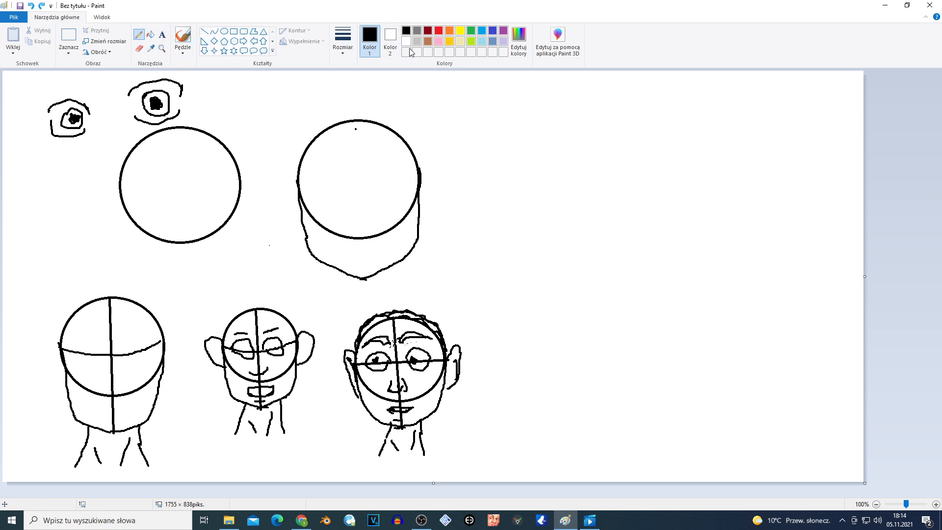
# Draw a black circle about 266 × 256 px in the blank right part of the canvas and pencil a thick jaw outline beneath it.
pyautogui.click(224, 31)
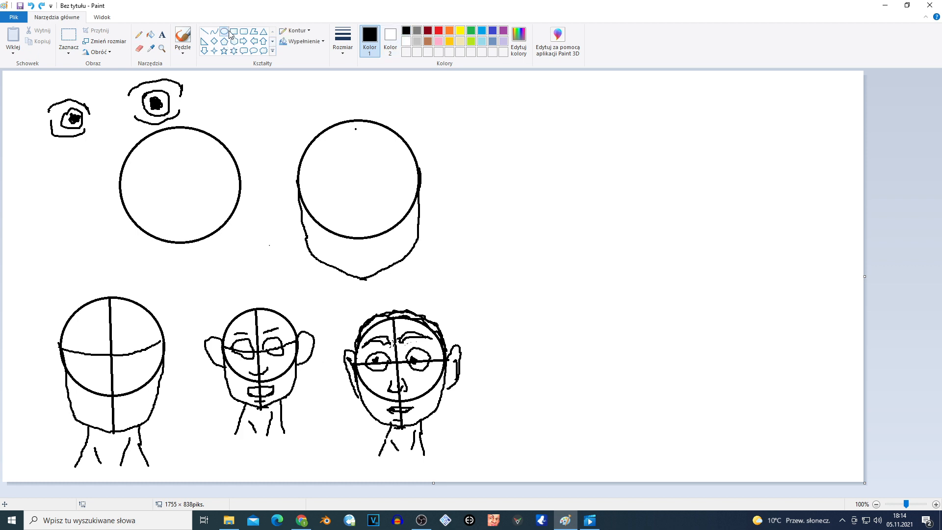
pyautogui.moveTo(559, 153); pyautogui.dragTo(685, 276)
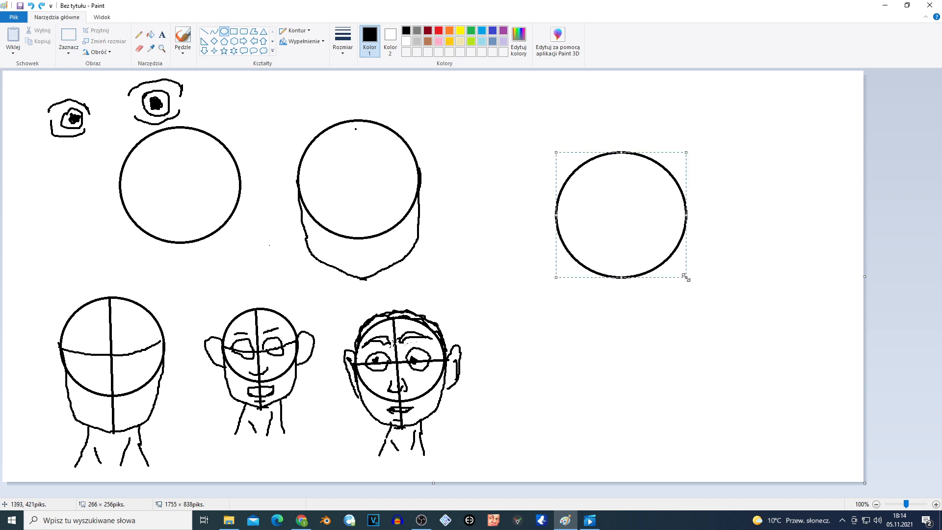
pyautogui.click(138, 34)
pyautogui.click(343, 42)
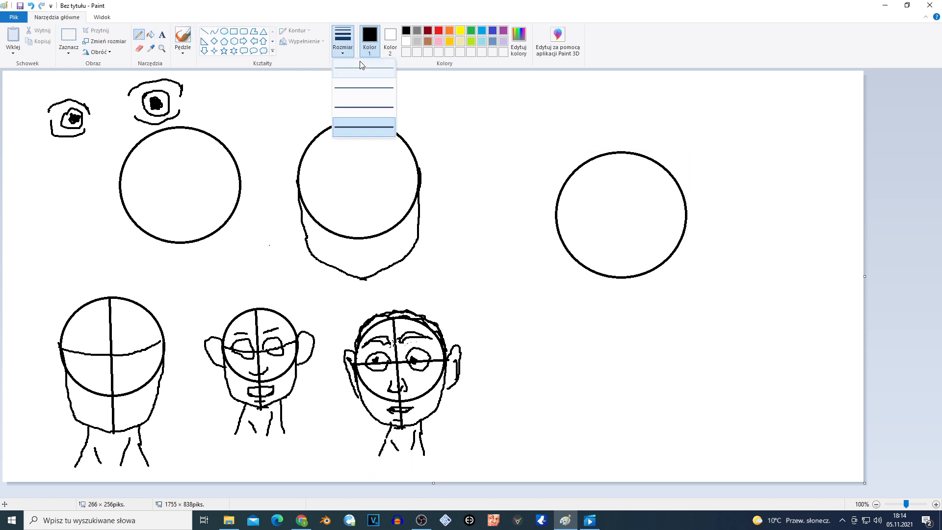
pyautogui.click(366, 126)
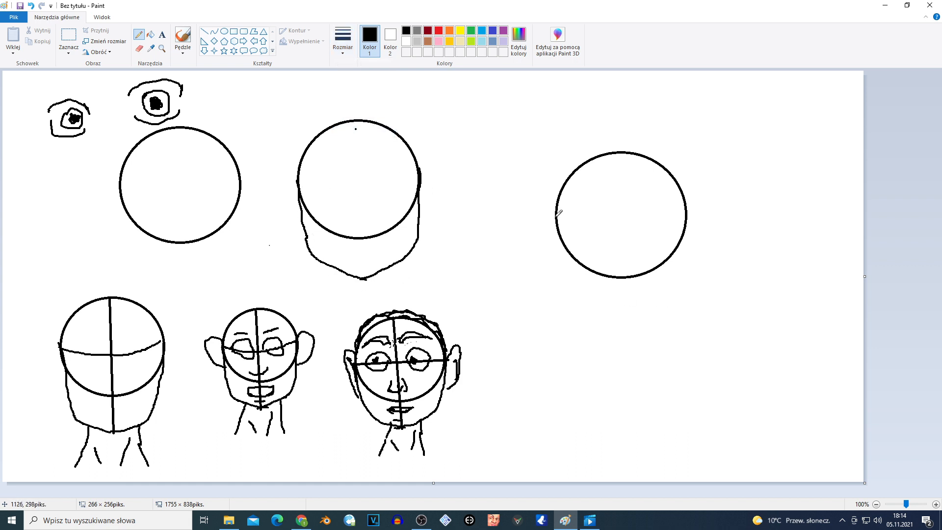
pyautogui.moveTo(556, 216)
pyautogui.mouseDown()
pyautogui.moveTo(574, 303)
pyautogui.moveTo(640, 319)
pyautogui.mouseUp()
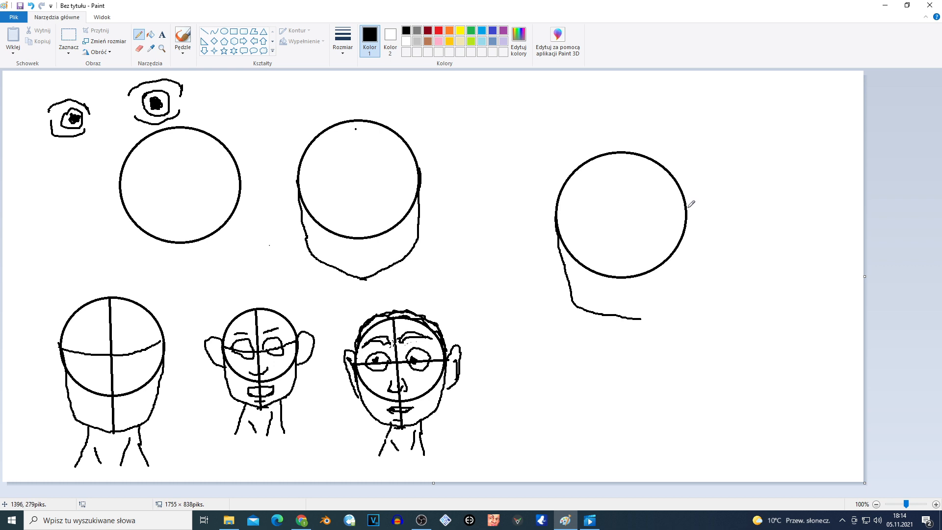
pyautogui.moveTo(688, 207)
pyautogui.mouseDown()
pyautogui.moveTo(679, 285)
pyautogui.moveTo(637, 319)
pyautogui.mouseUp()
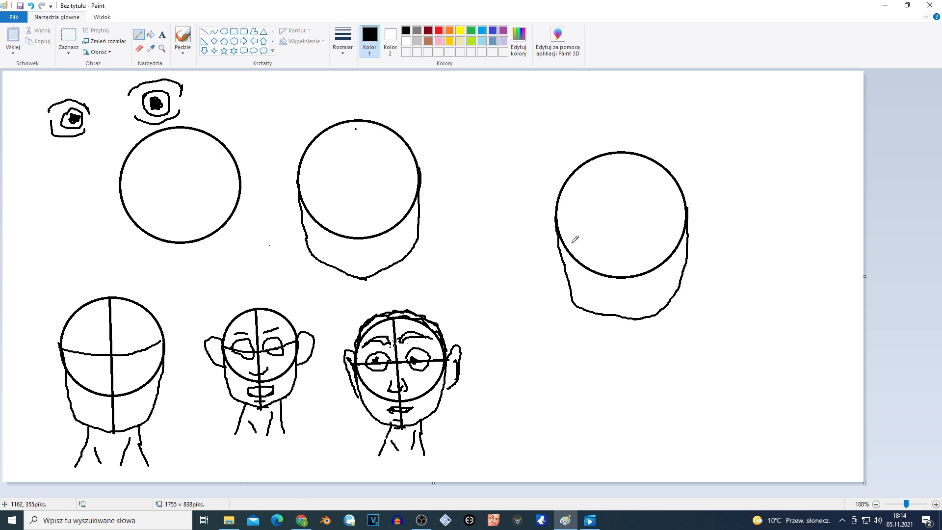
pyautogui.moveTo(557, 226)
pyautogui.mouseDown()
pyautogui.moveTo(580, 304)
pyautogui.moveTo(645, 324)
pyautogui.mouseUp()
pyautogui.hotkey('ctrl', 'z')
# Divide the new head with a straight line from crown to chin and a slightly curved horizontal eye line.
pyautogui.click(204, 32)
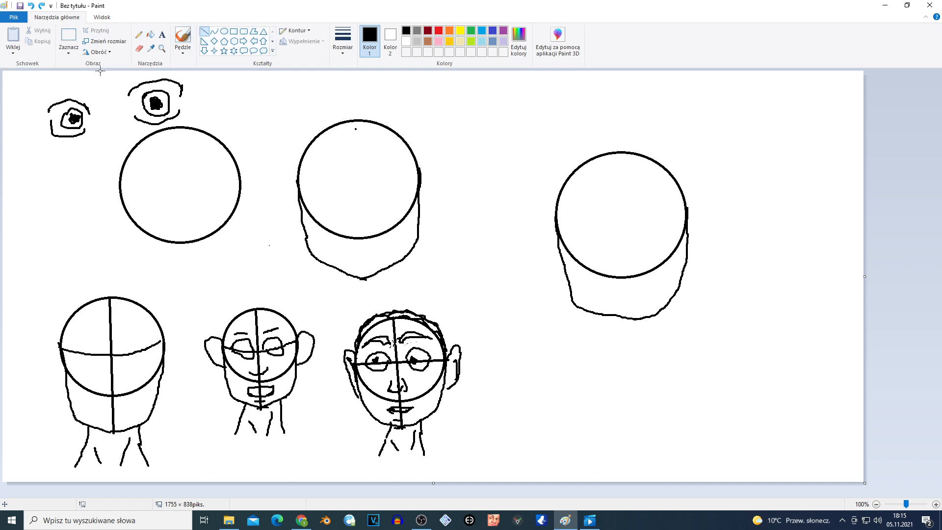
pyautogui.click(138, 35)
pyautogui.click(204, 31)
pyautogui.moveTo(619, 153); pyautogui.dragTo(624, 317)
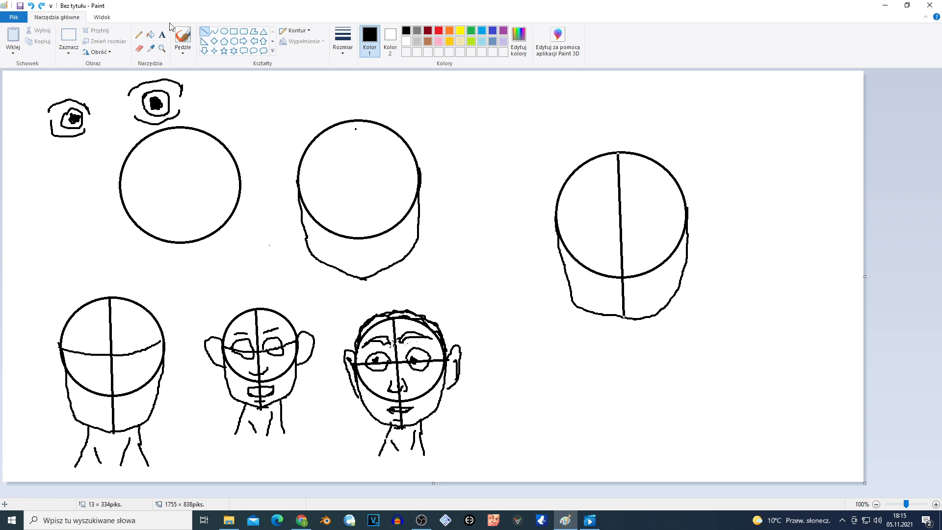
pyautogui.click(139, 35)
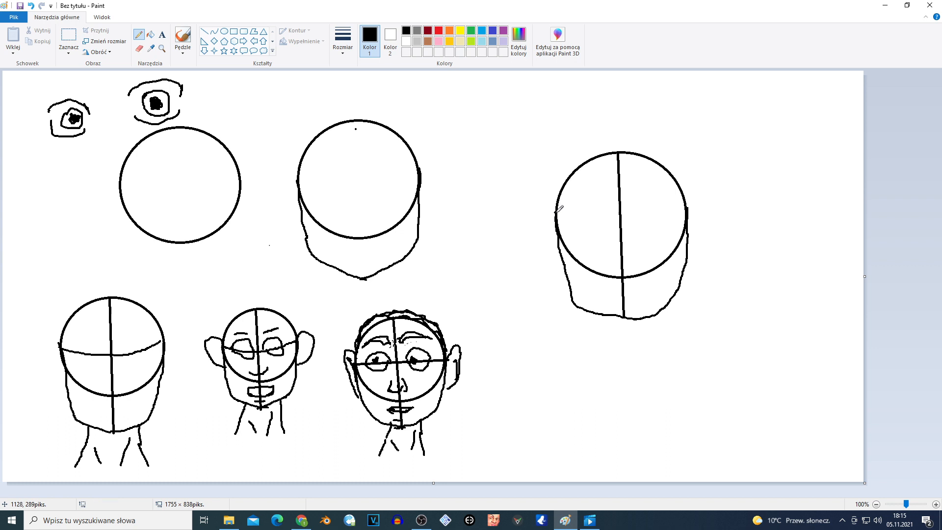
pyautogui.moveTo(558, 214)
pyautogui.mouseDown()
pyautogui.moveTo(660, 223)
pyautogui.moveTo(686, 209)
pyautogui.mouseUp()
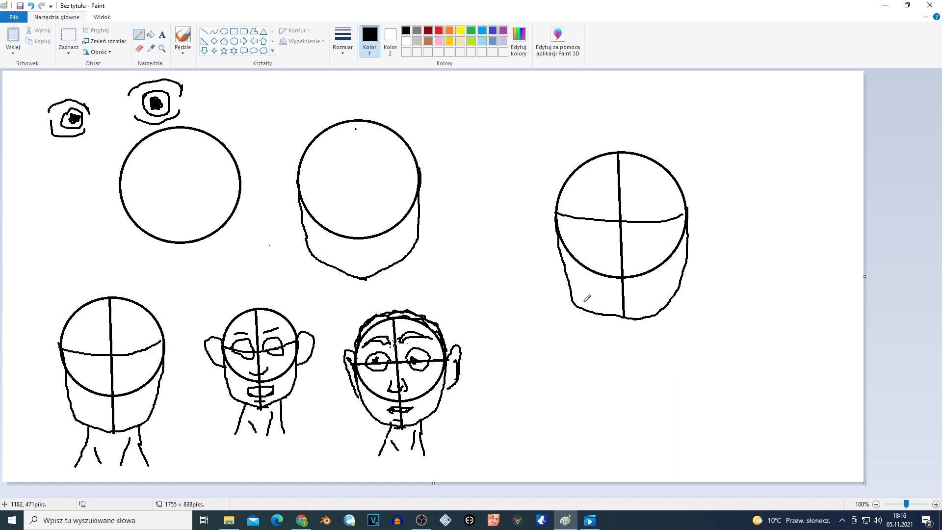
# Pencil the neck below the right-hand head with two flared outer lines and two short inner lines.
pyautogui.moveTo(593, 311); pyautogui.dragTo(569, 357)
pyautogui.moveTo(644, 319); pyautogui.dragTo(668, 369)
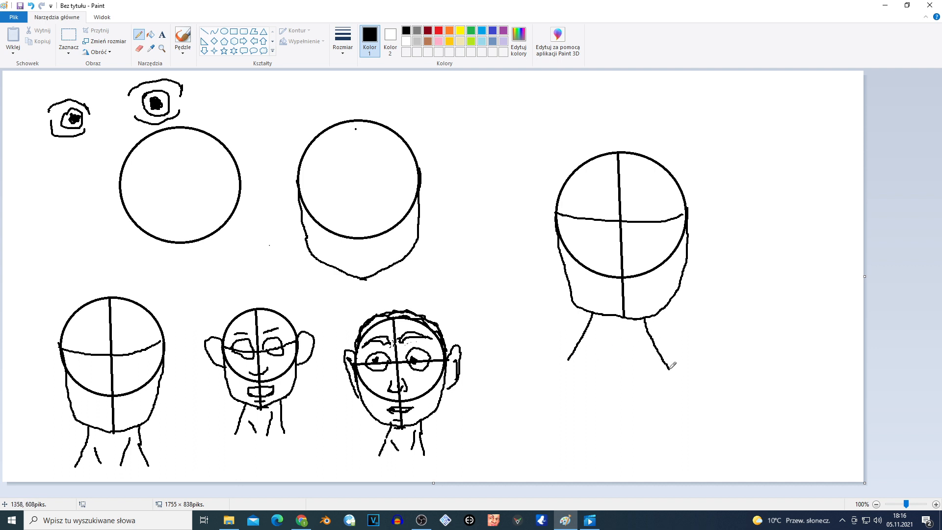
pyautogui.moveTo(593, 345); pyautogui.dragTo(602, 359)
pyautogui.moveTo(635, 324); pyautogui.dragTo(628, 362)
# Draw two open eyes with lids, irises and filled pupils on the eye line of the right-hand head.
pyautogui.moveTo(572, 222)
pyautogui.mouseDown()
pyautogui.moveTo(586, 201)
pyautogui.moveTo(612, 206)
pyautogui.moveTo(587, 235)
pyautogui.moveTo(599, 237)
pyautogui.mouseUp()
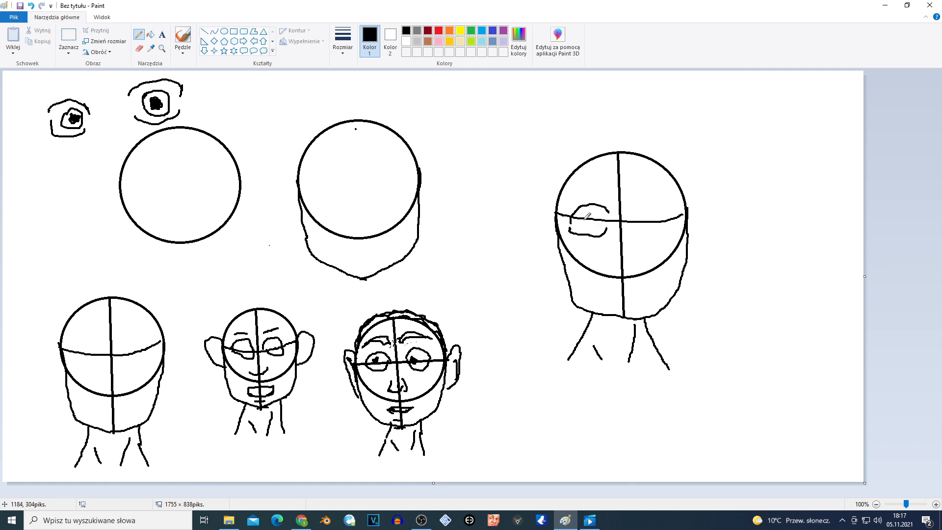
pyautogui.moveTo(587, 213)
pyautogui.mouseDown()
pyautogui.moveTo(581, 220)
pyautogui.moveTo(595, 231)
pyautogui.moveTo(612, 215)
pyautogui.moveTo(595, 211)
pyautogui.mouseUp()
pyautogui.moveTo(632, 211); pyautogui.dragTo(661, 208)
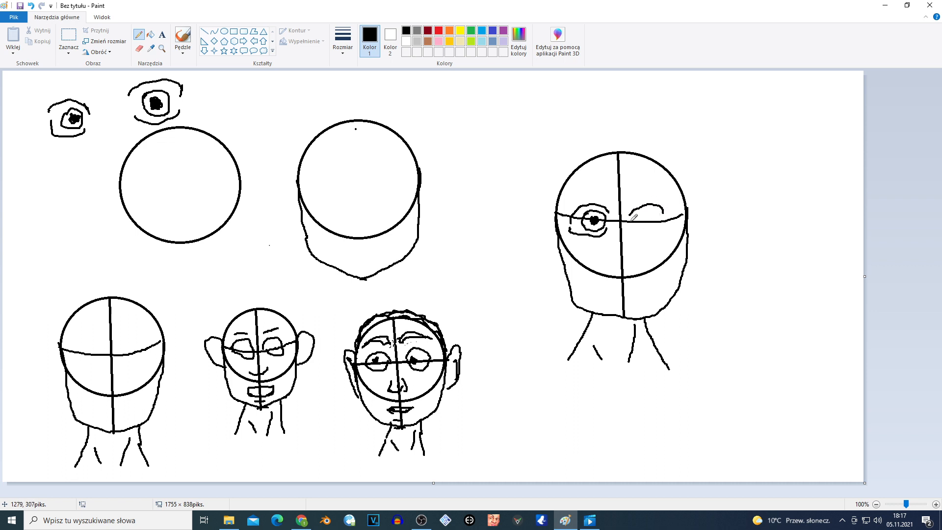
pyautogui.moveTo(629, 225)
pyautogui.mouseDown()
pyautogui.moveTo(640, 237)
pyautogui.moveTo(656, 232)
pyautogui.mouseUp()
pyautogui.moveTo(640, 220)
pyautogui.mouseDown()
pyautogui.moveTo(650, 228)
pyautogui.moveTo(660, 210)
pyautogui.moveTo(645, 204)
pyautogui.moveTo(646, 224)
pyautogui.mouseUp()
# Draw the nose of the right-hand head as two small nostril curves, undoing the unsuitable strokes.
pyautogui.moveTo(607, 253); pyautogui.dragTo(606, 265)
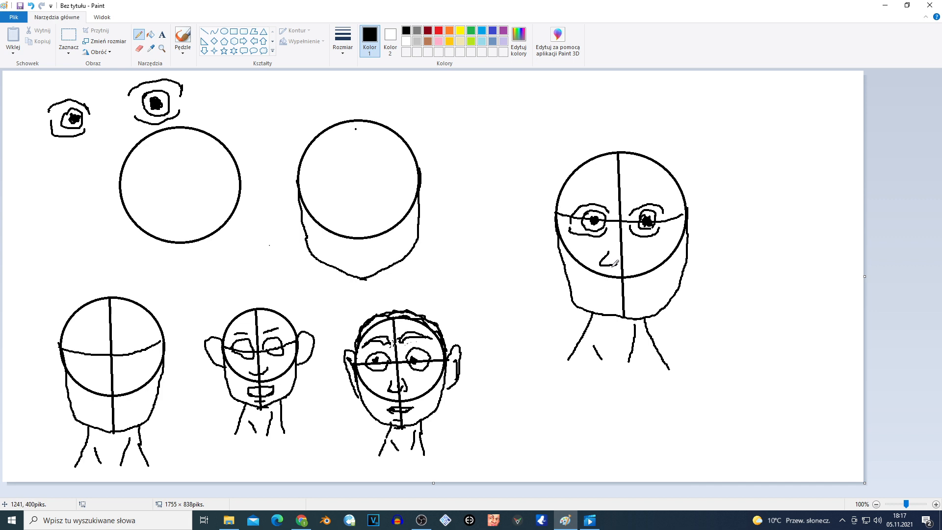
pyautogui.hotkey('ctrl', 'z')
pyautogui.moveTo(606, 251)
pyautogui.mouseDown()
pyautogui.moveTo(603, 260)
pyautogui.moveTo(627, 262)
pyautogui.moveTo(632, 248)
pyautogui.mouseUp()
pyautogui.hotkey('ctrl', 'z')
pyautogui.hotkey('ctrl', 'z')
pyautogui.moveTo(605, 259)
pyautogui.mouseDown()
pyautogui.moveTo(621, 268)
pyautogui.moveTo(635, 254)
pyautogui.mouseUp()
# Draw a smiling mouth with a short crease below it and an ear on each side of the right-hand head.
pyautogui.moveTo(594, 282); pyautogui.dragTo(636, 287)
pyautogui.moveTo(593, 283)
pyautogui.mouseDown()
pyautogui.moveTo(646, 289)
pyautogui.moveTo(636, 288)
pyautogui.mouseUp()
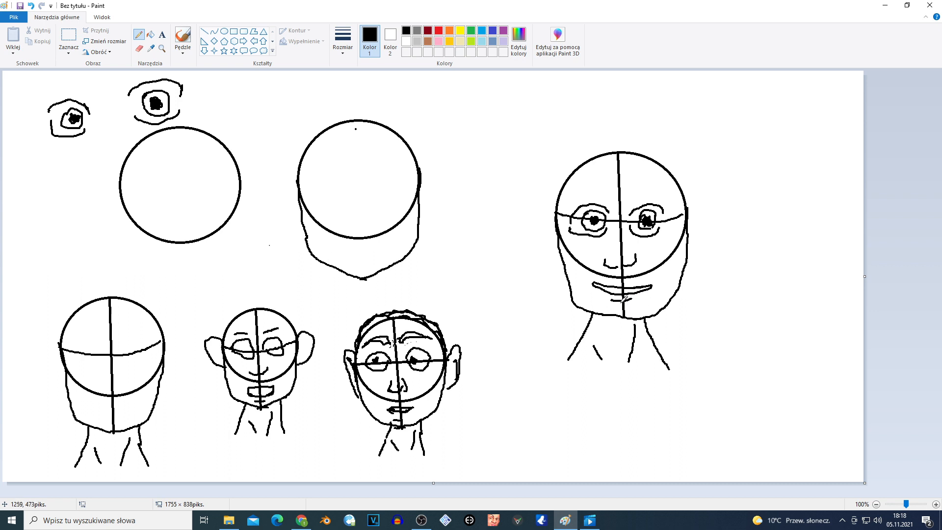
pyautogui.moveTo(623, 300); pyautogui.dragTo(611, 301)
pyautogui.moveTo(685, 212)
pyautogui.mouseDown()
pyautogui.moveTo(697, 192)
pyautogui.moveTo(704, 220)
pyautogui.moveTo(689, 252)
pyautogui.mouseUp()
pyautogui.moveTo(556, 207)
pyautogui.mouseDown()
pyautogui.moveTo(542, 194)
pyautogui.moveTo(538, 211)
pyautogui.moveTo(562, 260)
pyautogui.mouseUp()
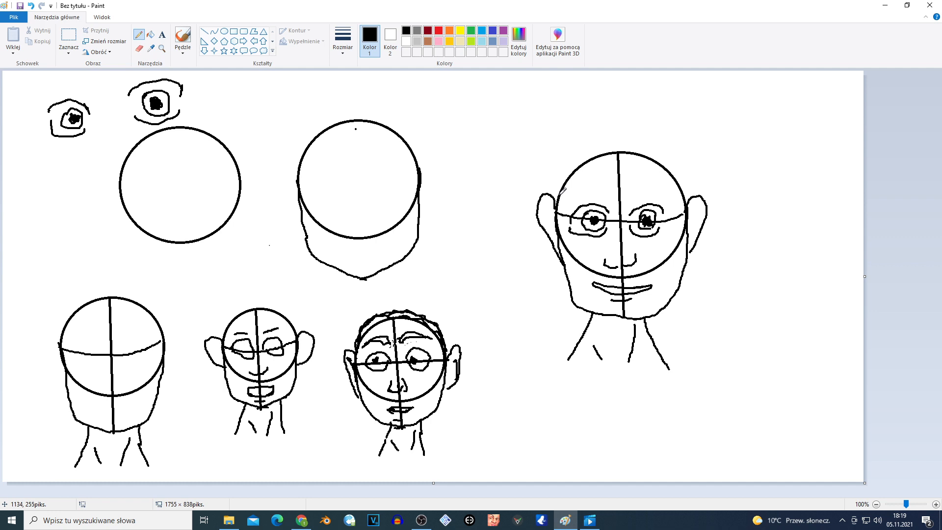
# Outline short, wavy hair over the crown and draw two arched eyebrows on the right-hand head.
pyautogui.moveTo(559, 195)
pyautogui.mouseDown()
pyautogui.moveTo(568, 168)
pyautogui.moveTo(628, 144)
pyautogui.moveTo(650, 145)
pyautogui.moveTo(681, 175)
pyautogui.moveTo(690, 202)
pyautogui.moveTo(673, 160)
pyautogui.moveTo(646, 147)
pyautogui.moveTo(605, 144)
pyautogui.moveTo(568, 172)
pyautogui.mouseUp()
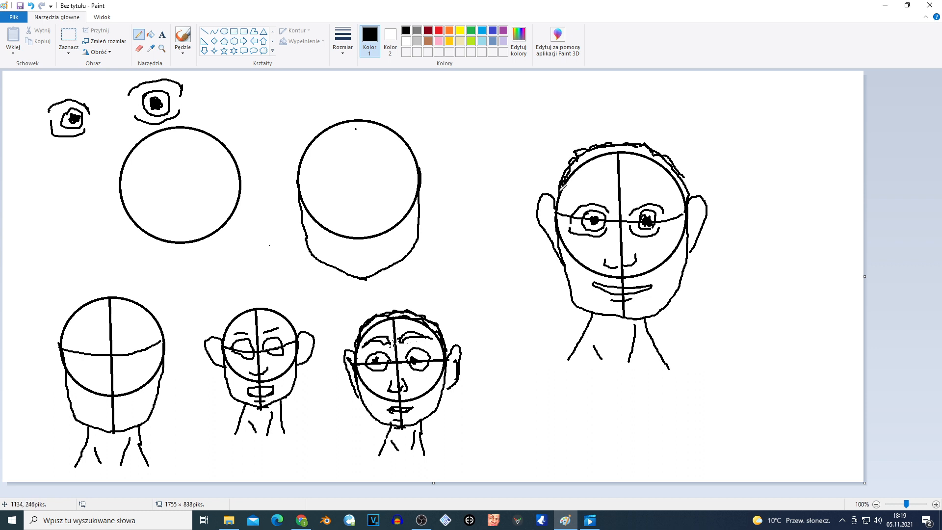
pyautogui.moveTo(680, 170); pyautogui.dragTo(684, 190)
pyautogui.moveTo(572, 193)
pyautogui.mouseDown()
pyautogui.moveTo(588, 183)
pyautogui.moveTo(610, 187)
pyautogui.mouseUp()
pyautogui.moveTo(572, 193)
pyautogui.mouseDown()
pyautogui.moveTo(603, 184)
pyautogui.moveTo(604, 195)
pyautogui.moveTo(652, 176)
pyautogui.moveTo(655, 183)
pyautogui.moveTo(636, 186)
pyautogui.moveTo(662, 183)
pyautogui.moveTo(643, 179)
pyautogui.mouseUp()
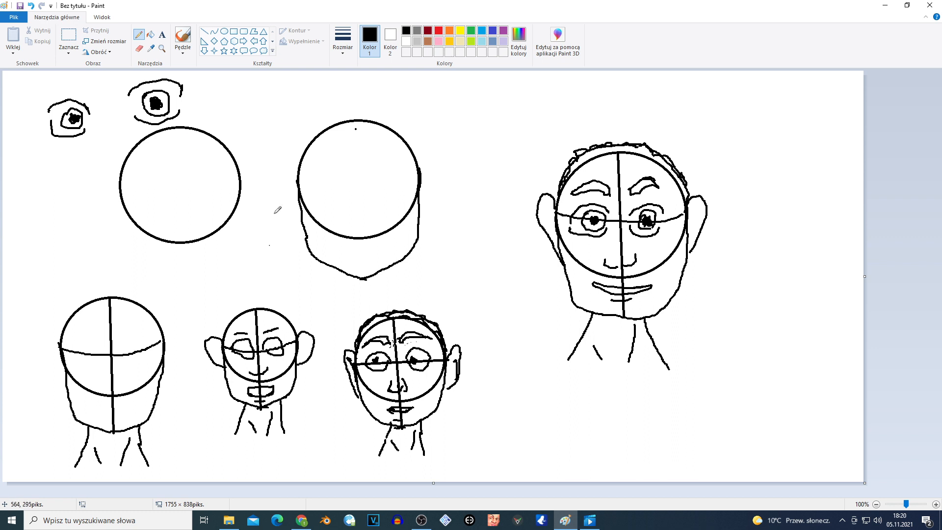
# Retrace the left jaw line of the upper middle head, undoing the unsuitable strokes.
pyautogui.moveTo(300, 190); pyautogui.dragTo(301, 239)
pyautogui.hotkey('ctrl', 'z')
pyautogui.moveTo(298, 184)
pyautogui.mouseDown()
pyautogui.moveTo(296, 212)
pyautogui.moveTo(315, 251)
pyautogui.mouseUp()
pyautogui.hotkey('ctrl', 'z')
pyautogui.moveTo(298, 183); pyautogui.dragTo(311, 247)
# Draw freehand horizontal and vertical guide lines on the upper middle head and place two eyes on the eye line.
pyautogui.moveTo(295, 184); pyautogui.dragTo(412, 179)
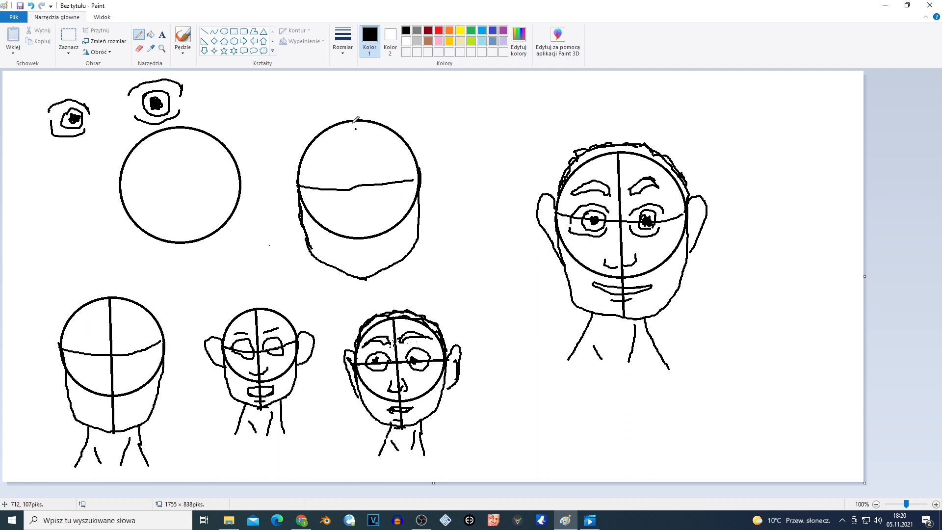
pyautogui.moveTo(354, 121); pyautogui.dragTo(364, 279)
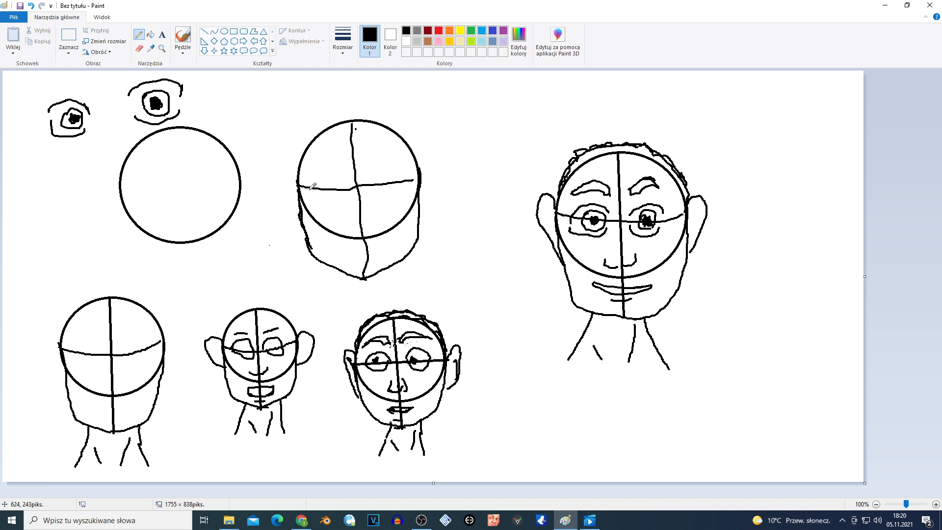
pyautogui.moveTo(313, 187)
pyautogui.mouseDown()
pyautogui.moveTo(336, 174)
pyautogui.moveTo(333, 198)
pyautogui.moveTo(390, 169)
pyautogui.moveTo(393, 196)
pyautogui.moveTo(401, 183)
pyautogui.moveTo(385, 171)
pyautogui.moveTo(387, 182)
pyautogui.mouseUp()
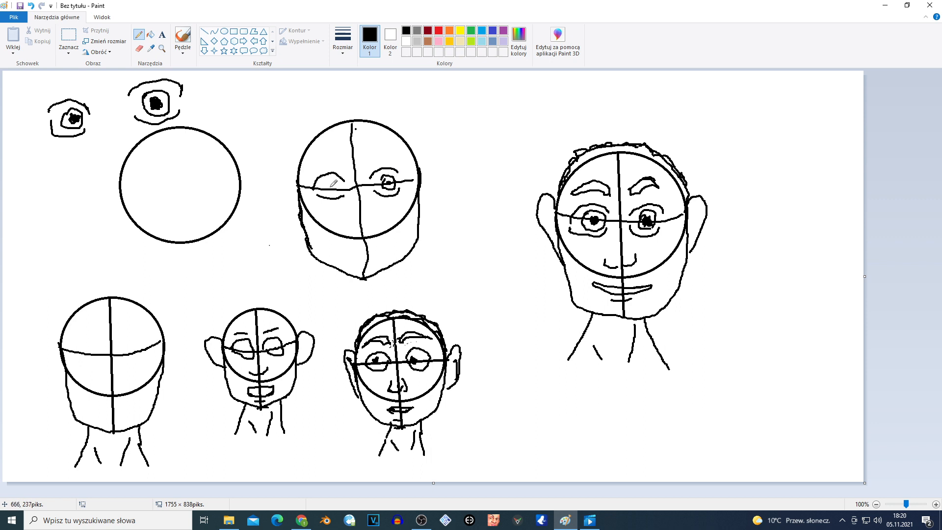
pyautogui.moveTo(335, 181)
pyautogui.mouseDown()
pyautogui.moveTo(327, 188)
pyautogui.moveTo(338, 195)
pyautogui.moveTo(344, 173)
pyautogui.moveTo(322, 188)
pyautogui.mouseUp()
# Add a mouth line with a short chin crease and a nose to the upper middle head.
pyautogui.moveTo(335, 247); pyautogui.dragTo(384, 250)
pyautogui.moveTo(359, 262); pyautogui.dragTo(373, 262)
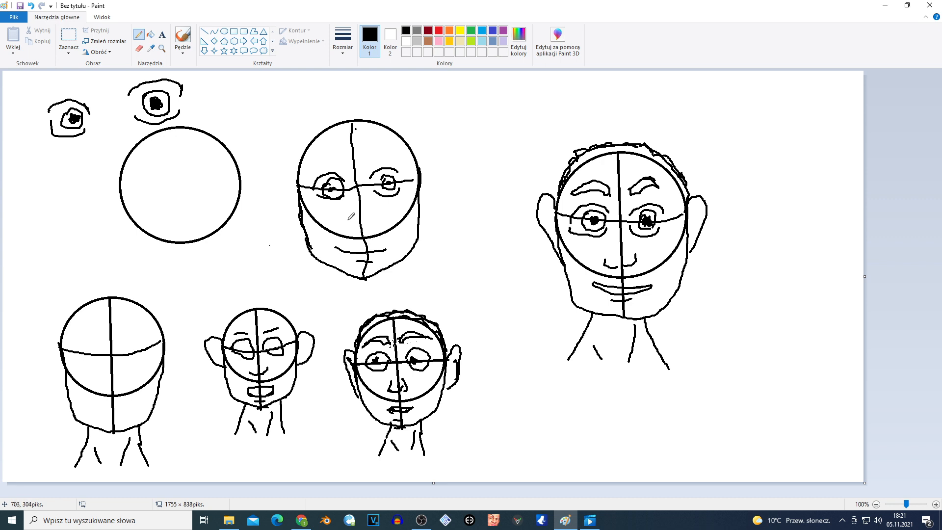
pyautogui.moveTo(348, 220)
pyautogui.mouseDown()
pyautogui.moveTo(371, 229)
pyautogui.moveTo(375, 217)
pyautogui.mouseUp()
# Draw both ears of the upper middle head and close the mouth outline with an upper lip.
pyautogui.moveTo(431, 164)
pyautogui.mouseDown()
pyautogui.moveTo(437, 172)
pyautogui.moveTo(422, 214)
pyautogui.mouseUp()
pyautogui.moveTo(302, 169)
pyautogui.mouseDown()
pyautogui.moveTo(281, 190)
pyautogui.moveTo(314, 234)
pyautogui.mouseUp()
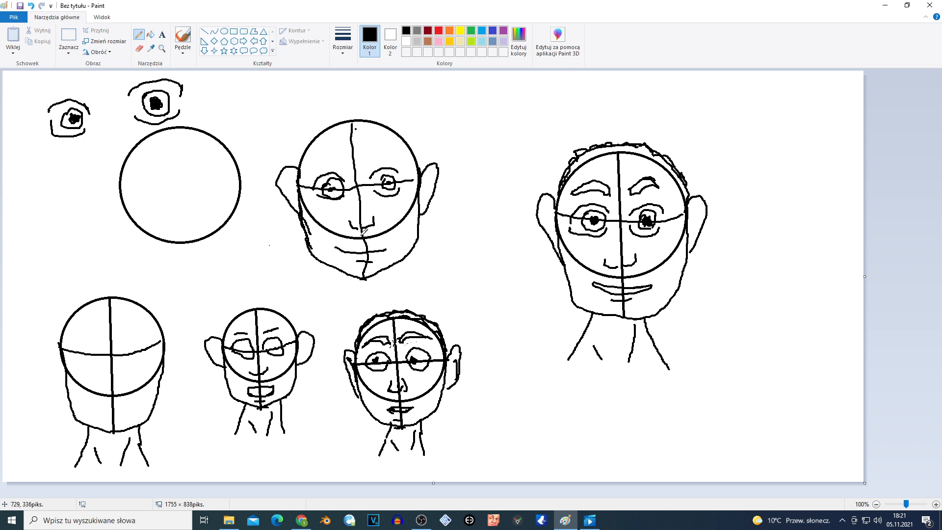
pyautogui.moveTo(339, 241)
pyautogui.mouseDown()
pyautogui.moveTo(395, 241)
pyautogui.moveTo(384, 245)
pyautogui.mouseUp()
# Draw two large detailed eyes with lids, irises and filled pupils above the right-hand head.
pyautogui.moveTo(477, 107)
pyautogui.mouseDown()
pyautogui.moveTo(494, 88)
pyautogui.moveTo(531, 94)
pyautogui.mouseUp()
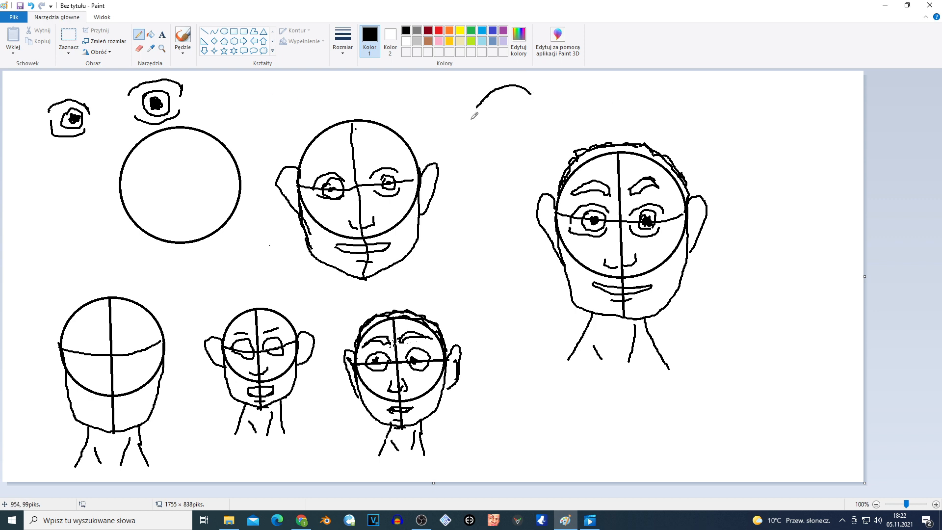
pyautogui.moveTo(476, 109)
pyautogui.mouseDown()
pyautogui.moveTo(478, 123)
pyautogui.moveTo(496, 129)
pyautogui.moveTo(536, 120)
pyautogui.moveTo(537, 111)
pyautogui.moveTo(504, 100)
pyautogui.moveTo(494, 112)
pyautogui.moveTo(512, 129)
pyautogui.moveTo(533, 104)
pyautogui.moveTo(512, 92)
pyautogui.moveTo(489, 109)
pyautogui.moveTo(512, 105)
pyautogui.mouseUp()
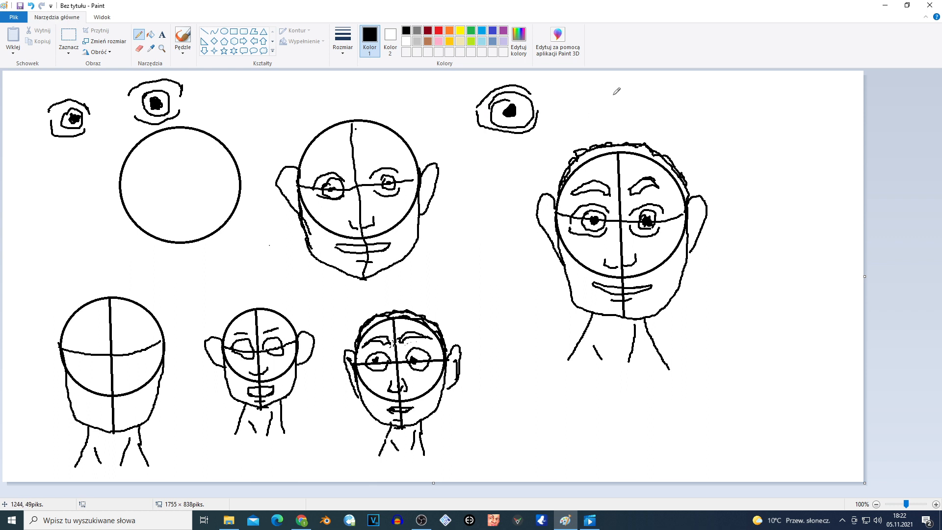
pyautogui.moveTo(607, 93)
pyautogui.mouseDown()
pyautogui.moveTo(631, 85)
pyautogui.moveTo(656, 92)
pyautogui.moveTo(621, 118)
pyautogui.moveTo(656, 117)
pyautogui.moveTo(646, 118)
pyautogui.moveTo(657, 100)
pyautogui.moveTo(638, 88)
pyautogui.moveTo(637, 107)
pyautogui.moveTo(641, 99)
pyautogui.mouseUp()
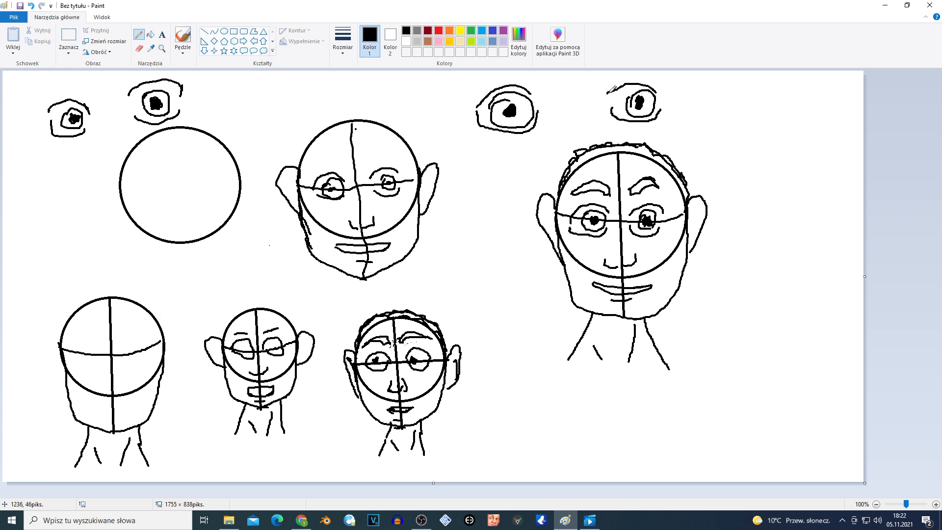
pyautogui.moveTo(609, 94)
pyautogui.mouseDown()
pyautogui.moveTo(642, 84)
pyautogui.moveTo(657, 90)
pyautogui.moveTo(607, 88)
pyautogui.mouseUp()
# Darken the left pupil of the upper middle head and retrace its jaw with a rounder chin.
pyautogui.moveTo(335, 188); pyautogui.dragTo(331, 192)
pyautogui.moveTo(412, 193)
pyautogui.mouseDown()
pyautogui.moveTo(408, 260)
pyautogui.moveTo(358, 276)
pyautogui.mouseUp()
pyautogui.moveTo(307, 196)
pyautogui.mouseDown()
pyautogui.moveTo(314, 250)
pyautogui.moveTo(330, 264)
pyautogui.moveTo(389, 265)
pyautogui.mouseUp()
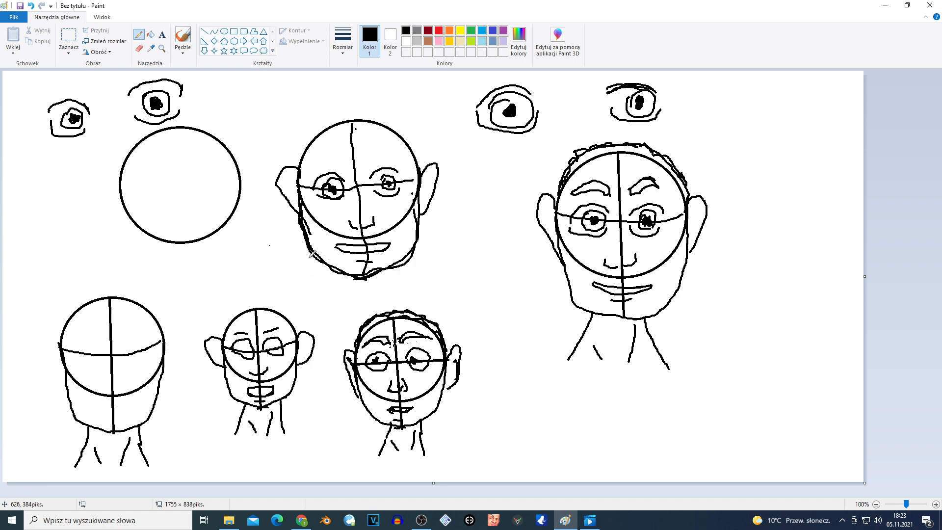
# Pencil the neck below the upper middle head with two outer lines and two inner lines.
pyautogui.moveTo(330, 267); pyautogui.dragTo(318, 305)
pyautogui.moveTo(389, 266); pyautogui.dragTo(407, 299)
pyautogui.moveTo(335, 291); pyautogui.dragTo(351, 309)
pyautogui.moveTo(378, 278); pyautogui.dragTo(371, 314)
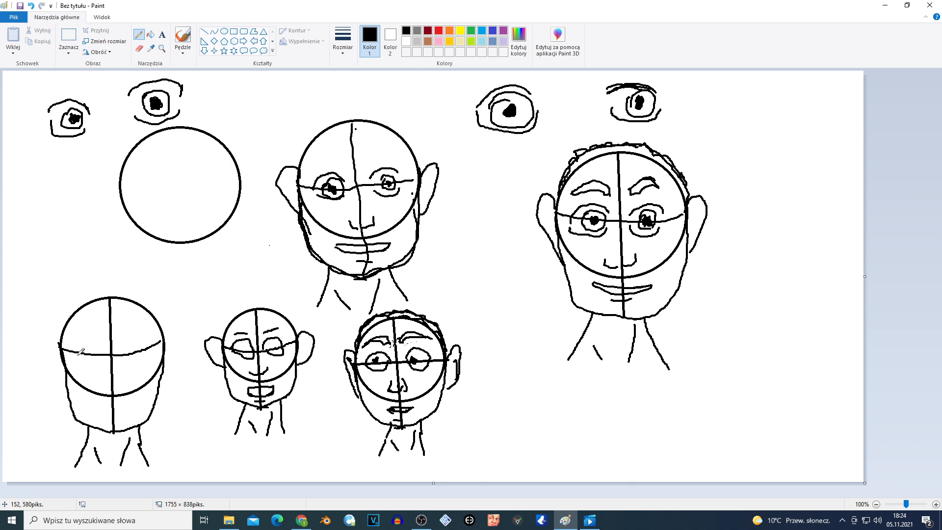
# Draw two eyes without pupils and an ear on each side of the lower-left head, and start its mouth line.
pyautogui.moveTo(76, 349)
pyautogui.mouseDown()
pyautogui.moveTo(93, 335)
pyautogui.moveTo(102, 346)
pyautogui.moveTo(95, 362)
pyautogui.moveTo(104, 358)
pyautogui.mouseUp()
pyautogui.moveTo(125, 354); pyautogui.dragTo(146, 355)
pyautogui.moveTo(164, 335)
pyautogui.mouseDown()
pyautogui.moveTo(174, 327)
pyautogui.moveTo(185, 339)
pyautogui.moveTo(167, 382)
pyautogui.mouseUp()
pyautogui.moveTo(59, 347)
pyautogui.mouseDown()
pyautogui.moveTo(53, 329)
pyautogui.moveTo(42, 348)
pyautogui.moveTo(74, 402)
pyautogui.moveTo(126, 413)
pyautogui.mouseUp()
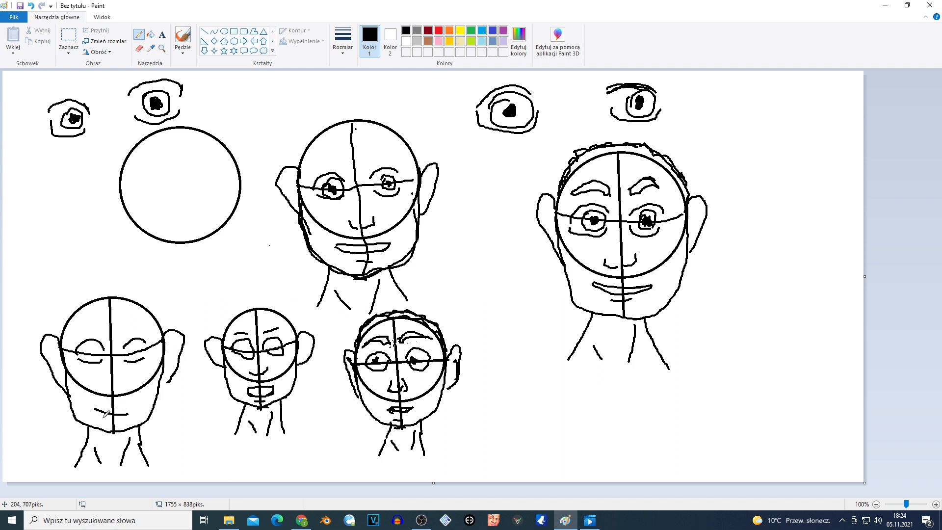
# Complete the mouth of the lower-left head and add a small curved nose.
pyautogui.moveTo(103, 416); pyautogui.dragTo(118, 421)
pyautogui.moveTo(104, 382); pyautogui.dragTo(119, 386)
# Draw hair over the crown of the lower-left head with long strands down both sides, and undo the outer left strand.
pyautogui.moveTo(60, 328)
pyautogui.mouseDown()
pyautogui.moveTo(70, 306)
pyautogui.moveTo(101, 286)
pyautogui.moveTo(144, 297)
pyautogui.moveTo(169, 335)
pyautogui.mouseUp()
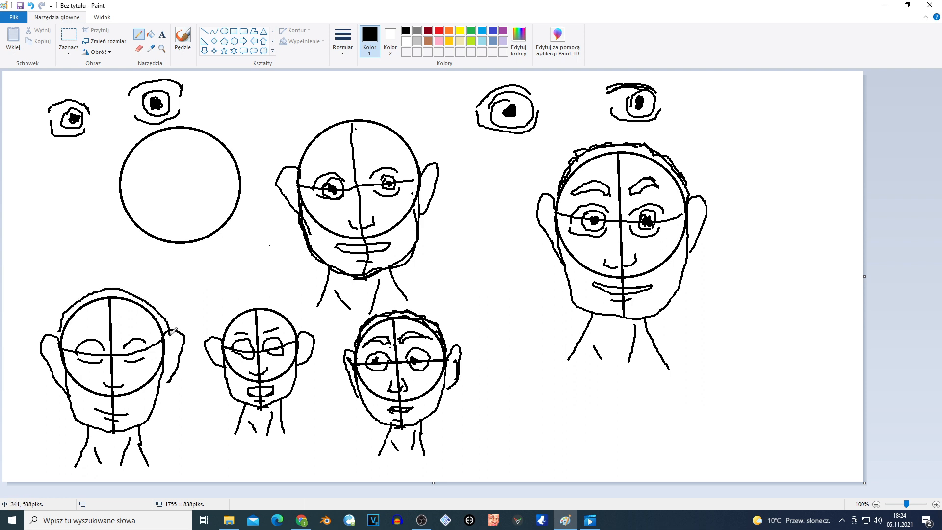
pyautogui.moveTo(63, 313)
pyautogui.mouseDown()
pyautogui.moveTo(118, 288)
pyautogui.moveTo(158, 307)
pyautogui.mouseUp()
pyautogui.moveTo(92, 305)
pyautogui.mouseDown()
pyautogui.moveTo(77, 349)
pyautogui.moveTo(22, 434)
pyautogui.mouseUp()
pyautogui.moveTo(123, 302)
pyautogui.mouseDown()
pyautogui.moveTo(167, 400)
pyautogui.moveTo(198, 430)
pyautogui.mouseUp()
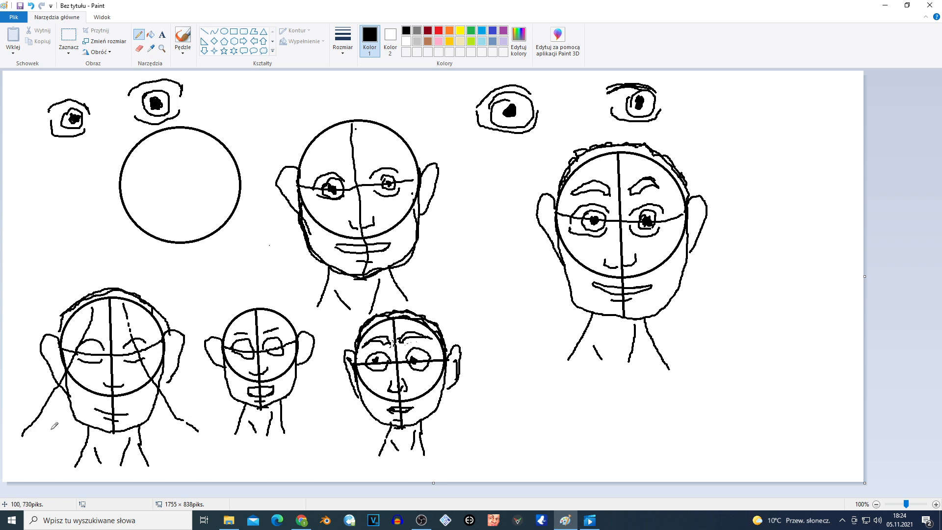
pyautogui.moveTo(20, 435)
pyautogui.mouseDown()
pyautogui.moveTo(82, 412)
pyautogui.moveTo(155, 407)
pyautogui.moveTo(208, 433)
pyautogui.moveTo(173, 316)
pyautogui.moveTo(119, 289)
pyautogui.moveTo(71, 296)
pyautogui.moveTo(17, 373)
pyautogui.moveTo(29, 456)
pyautogui.mouseUp()
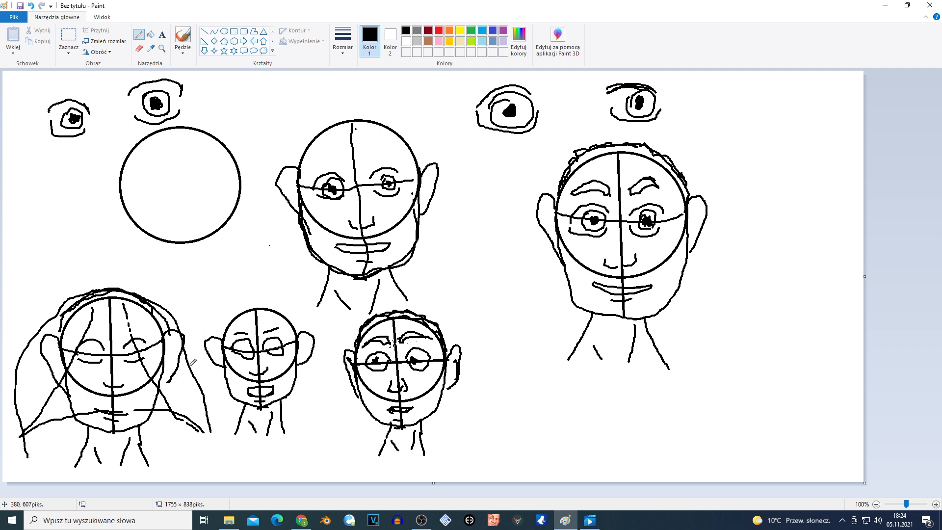
pyautogui.moveTo(90, 357); pyautogui.dragTo(132, 351)
pyautogui.hotkey('ctrl', 'z')
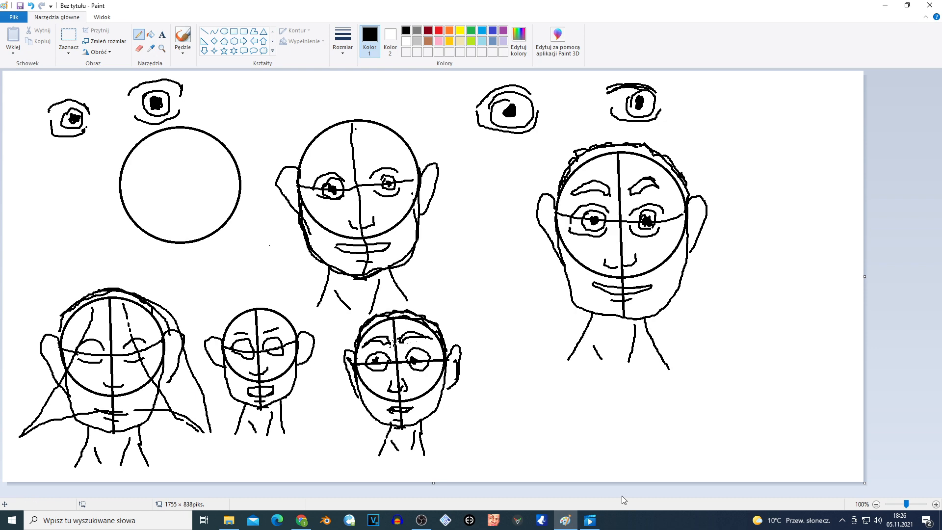
pyautogui.click(423, 524)
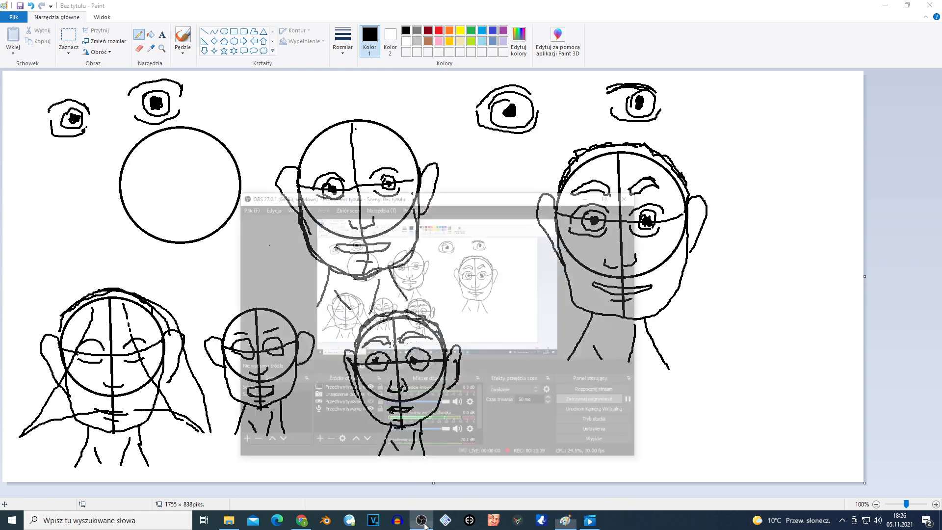